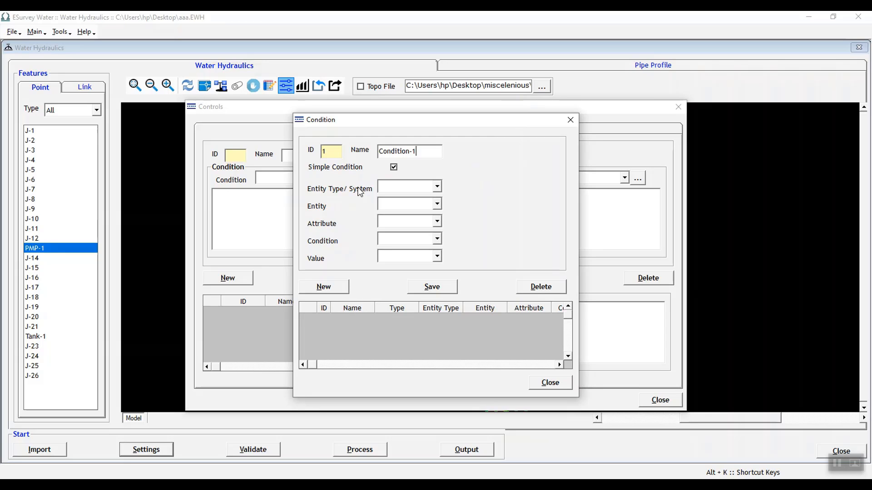
- Set Condition-1 to monitor the PRESSURE attribute of junction J-1
{"action": "left_click", "coordinate": [398, 187]}
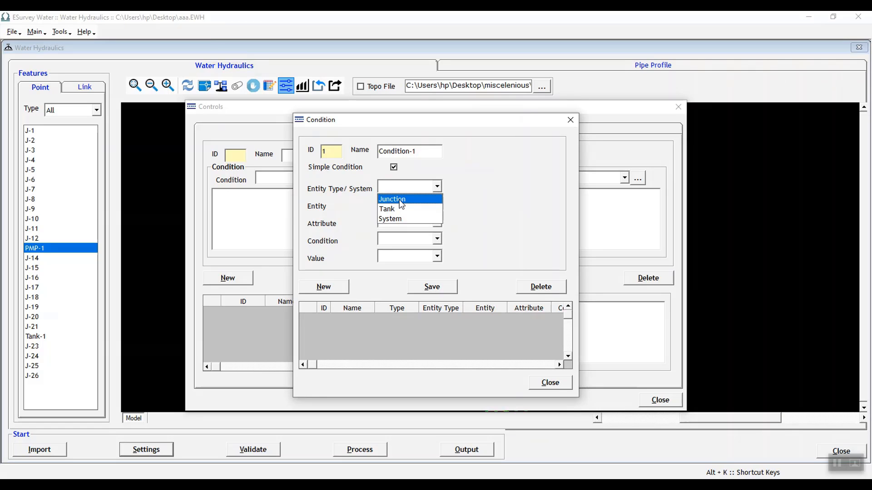
{"action": "left_click", "coordinate": [406, 200]}
{"action": "left_click", "coordinate": [410, 200]}
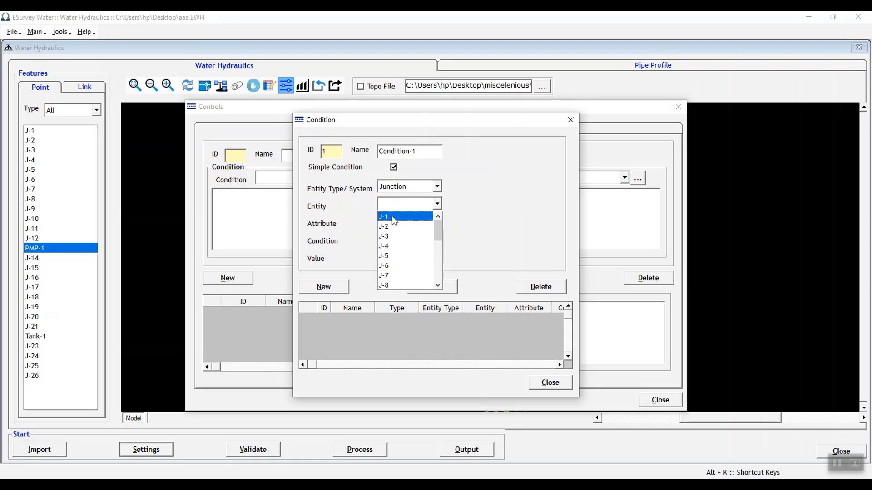
{"action": "left_click", "coordinate": [394, 217]}
{"action": "left_click", "coordinate": [410, 221]}
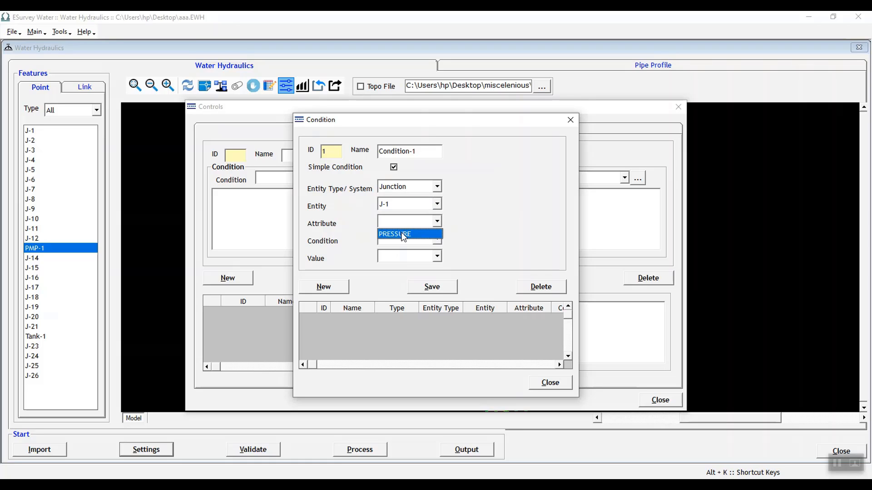
{"action": "left_click", "coordinate": [411, 231]}
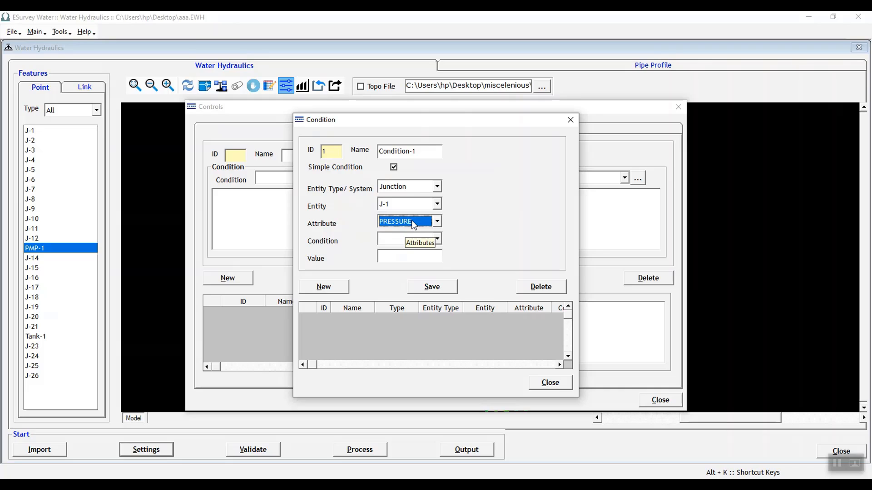
- Give Condition-1 the operator < with a value of 12.50 and save the condition
{"action": "left_click", "coordinate": [438, 239]}
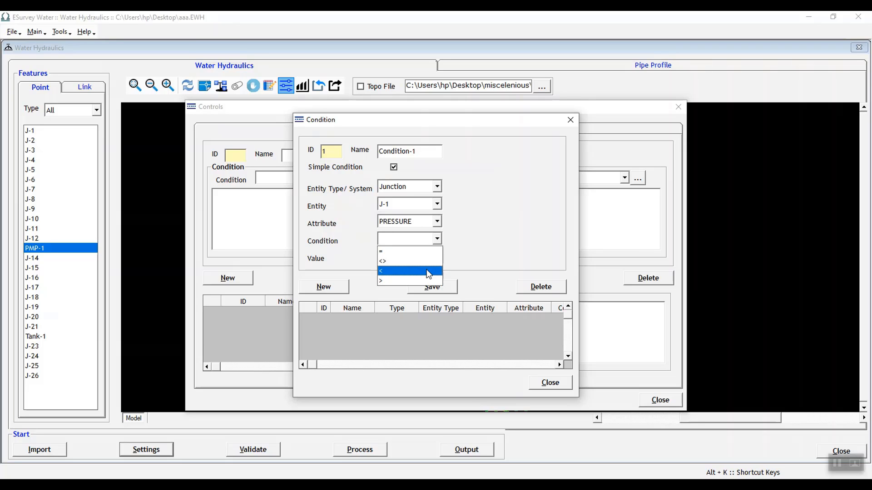
{"action": "left_click", "coordinate": [429, 272]}
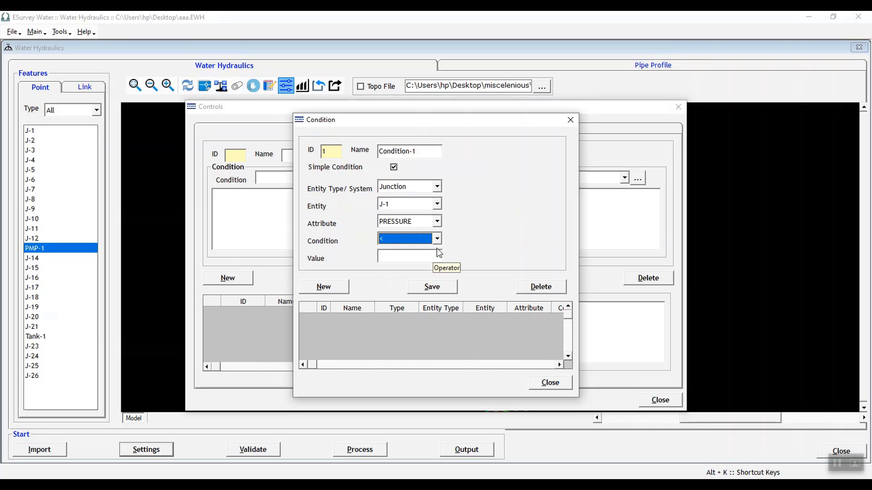
{"action": "left_click", "coordinate": [433, 256]}
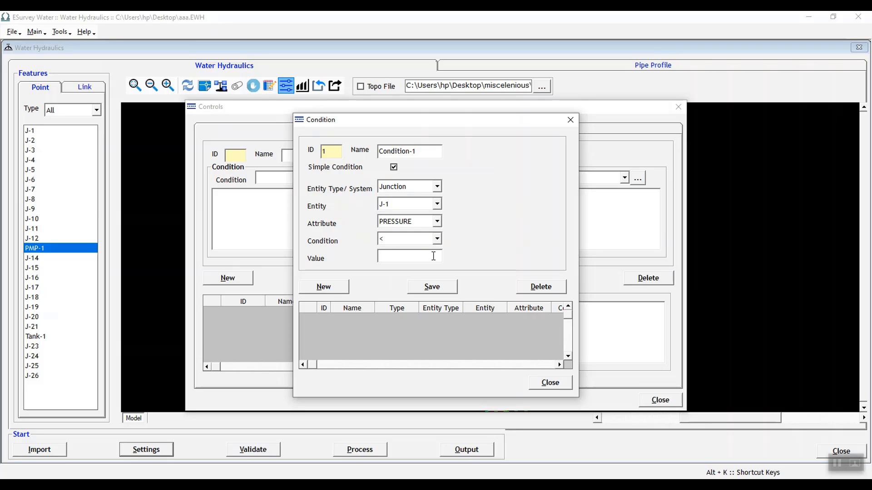
{"action": "type", "text": "12.50"}
{"action": "left_click", "coordinate": [437, 289]}
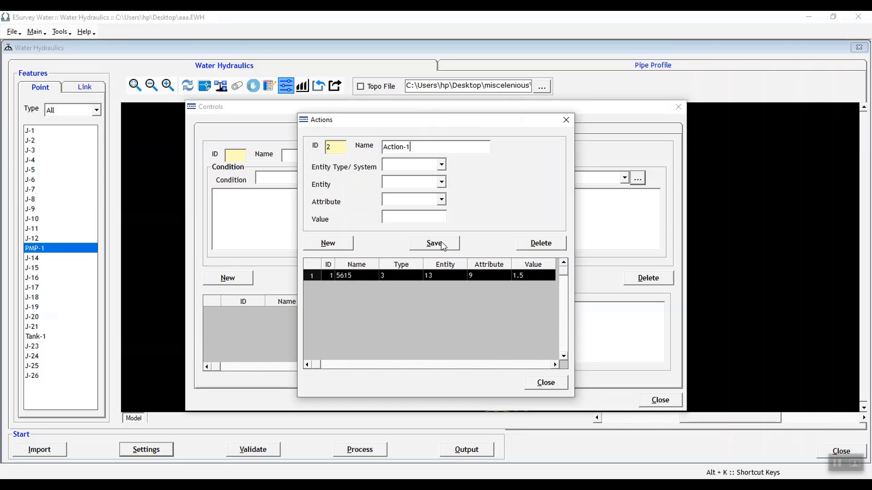
- Define Action-1 to set the STATUS of pump PMP-1 to Close, and save the action
{"action": "left_click", "coordinate": [406, 166]}
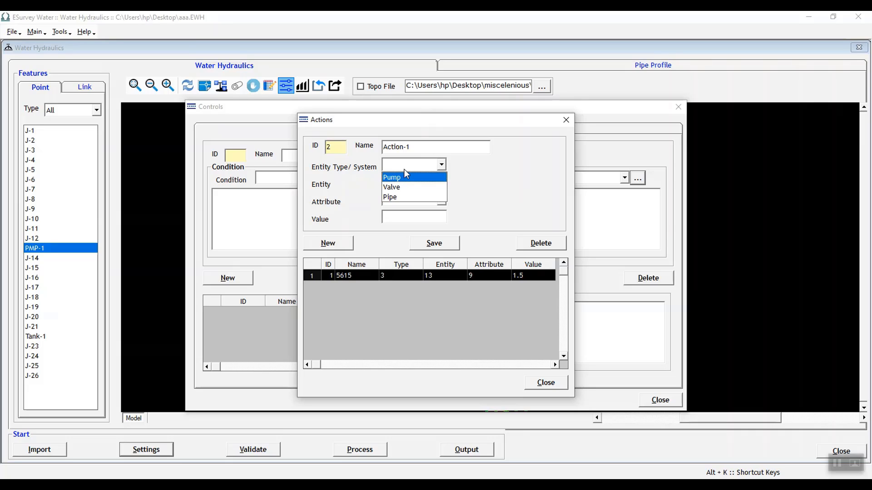
{"action": "left_click", "coordinate": [405, 176]}
{"action": "left_click", "coordinate": [422, 183]}
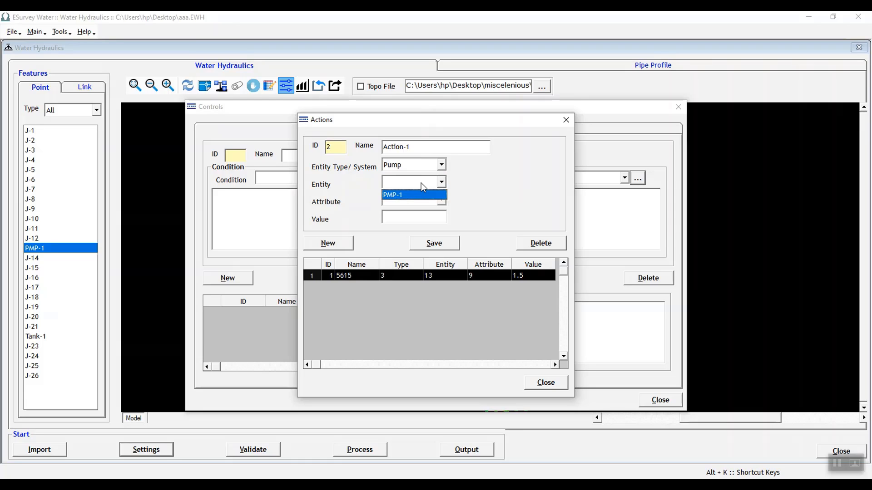
{"action": "left_click", "coordinate": [421, 194]}
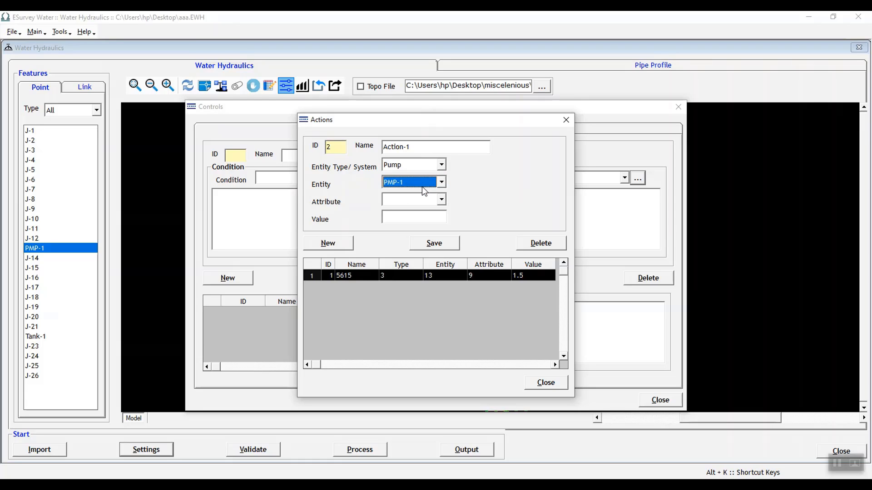
{"action": "left_click", "coordinate": [415, 198]}
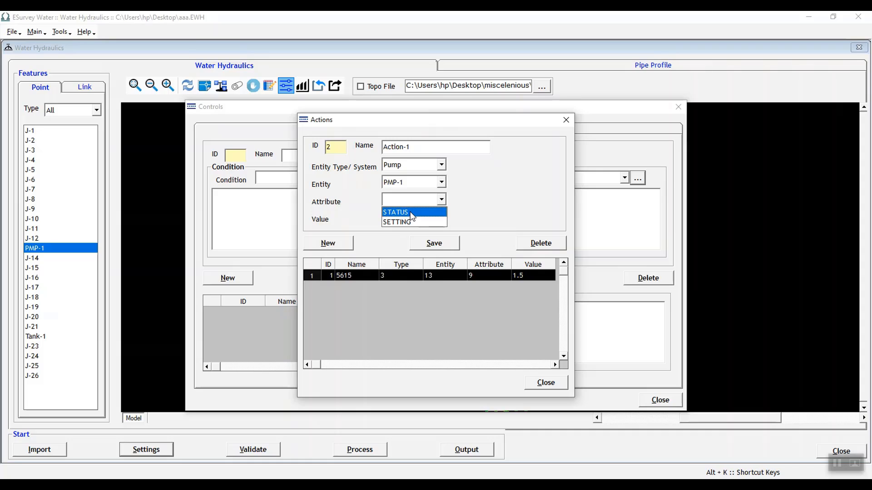
{"action": "left_click", "coordinate": [413, 213]}
{"action": "left_click", "coordinate": [428, 219]}
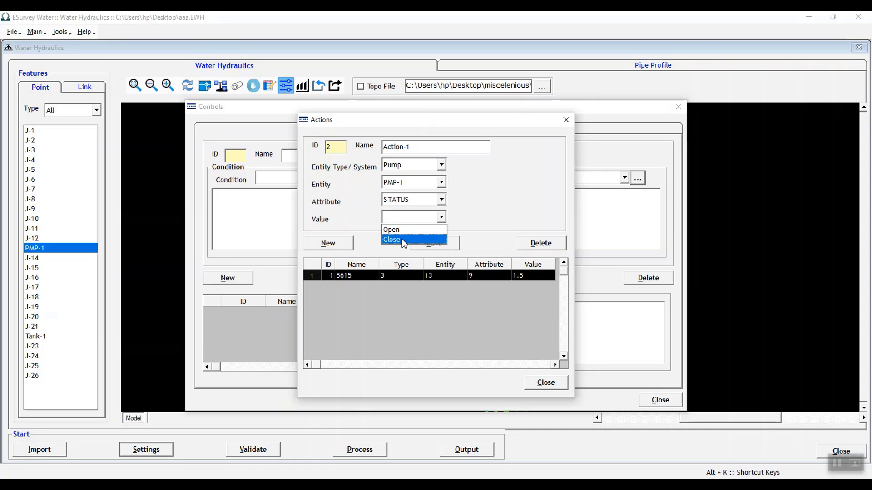
{"action": "left_click", "coordinate": [403, 241]}
{"action": "left_click", "coordinate": [451, 247]}
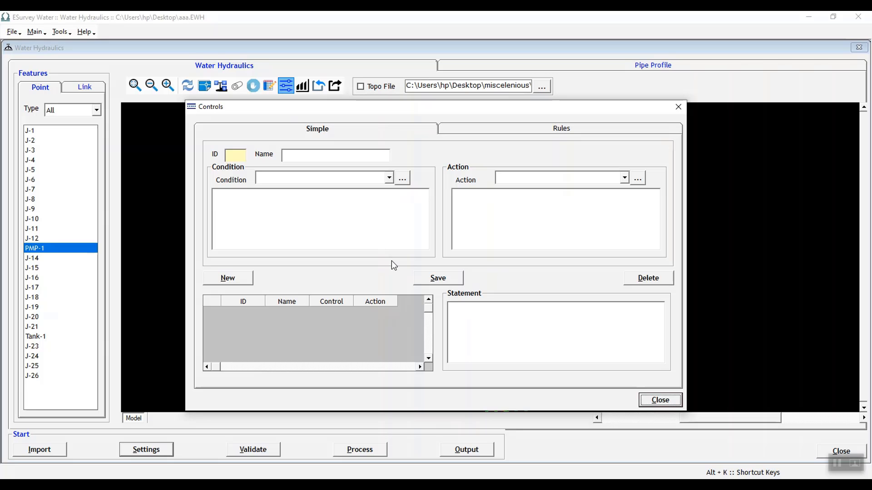
- Start a new simple control with ID 1 and name it Simple-Control-1
{"action": "left_click", "coordinate": [322, 133]}
{"action": "left_click", "coordinate": [229, 278]}
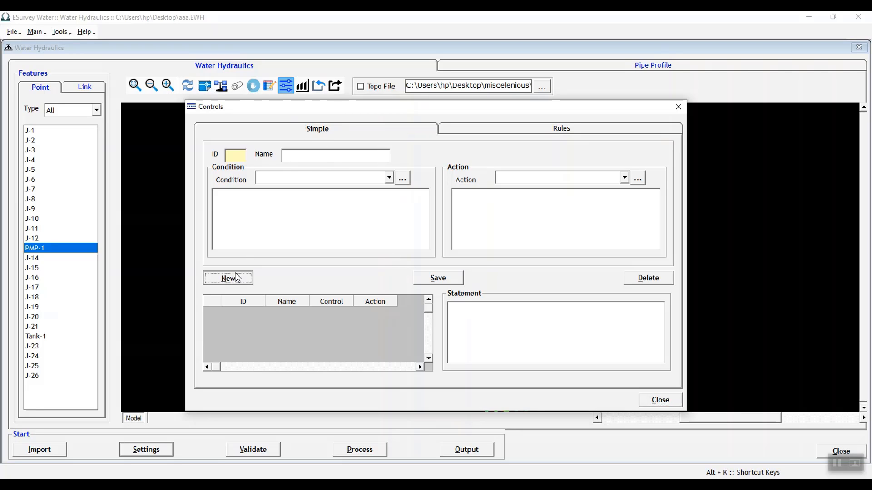
{"action": "left_click", "coordinate": [233, 154]}
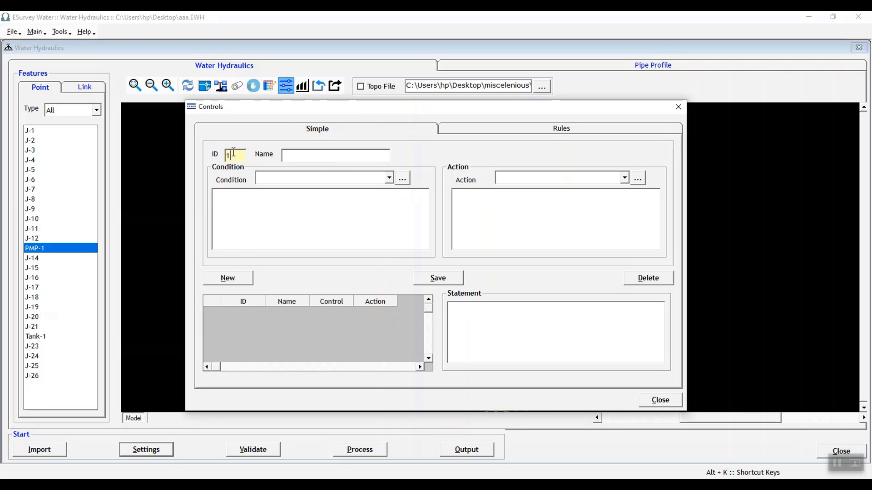
{"action": "left_click", "coordinate": [297, 154]}
{"action": "type", "text": "Simple-Control-1"}
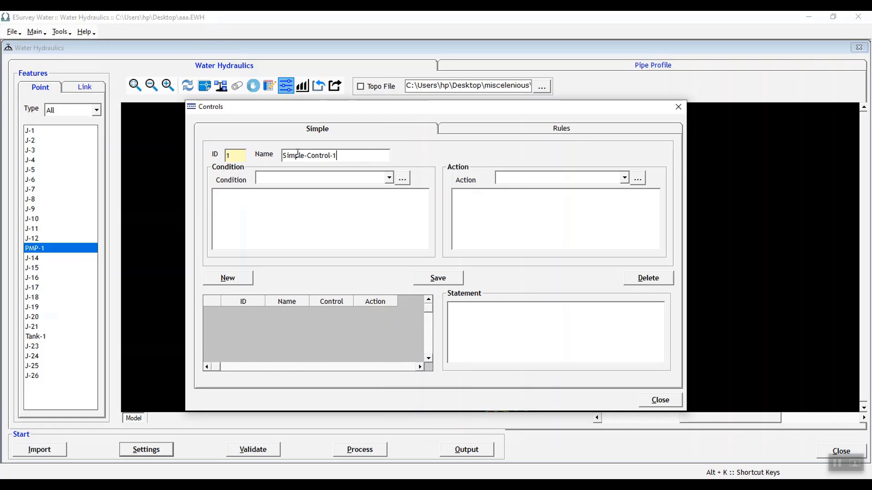
- Assign Condition-1 and Action-1 to Simple-Control-1 and save the control
{"action": "left_click", "coordinate": [317, 178]}
{"action": "left_click", "coordinate": [313, 191]}
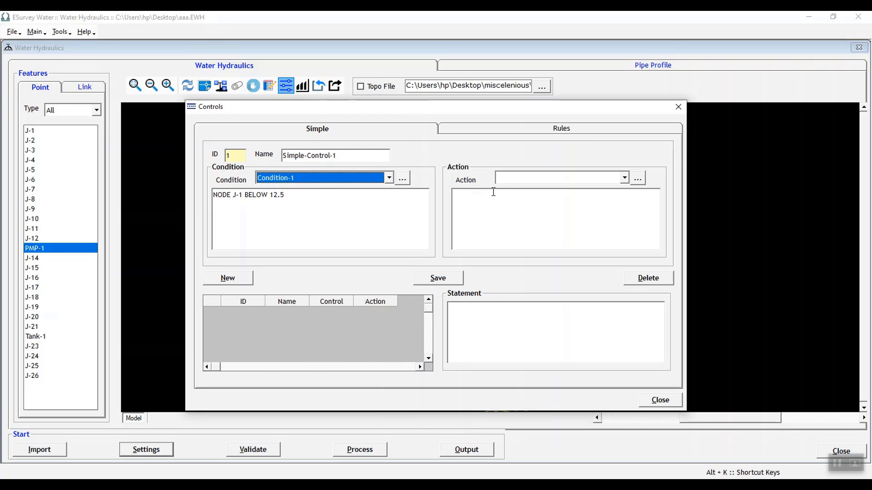
{"action": "left_click", "coordinate": [517, 178]}
{"action": "left_click", "coordinate": [508, 199]}
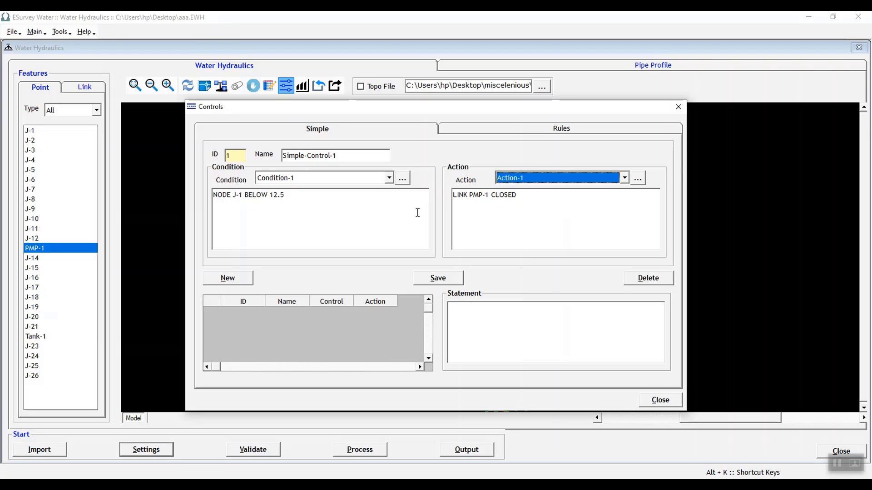
{"action": "left_click", "coordinate": [439, 280]}
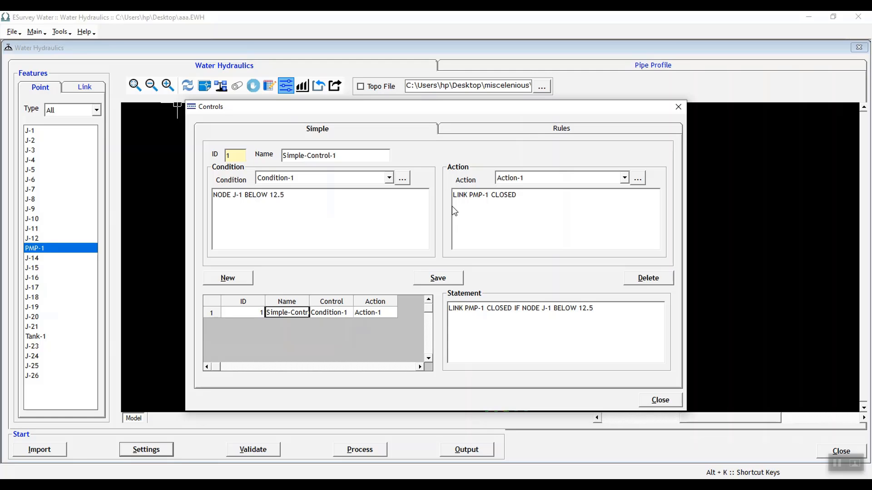
- Create and save a new control rule named Rule-1 with priority 1, and select it in the rule list
{"action": "left_click", "coordinate": [560, 131]}
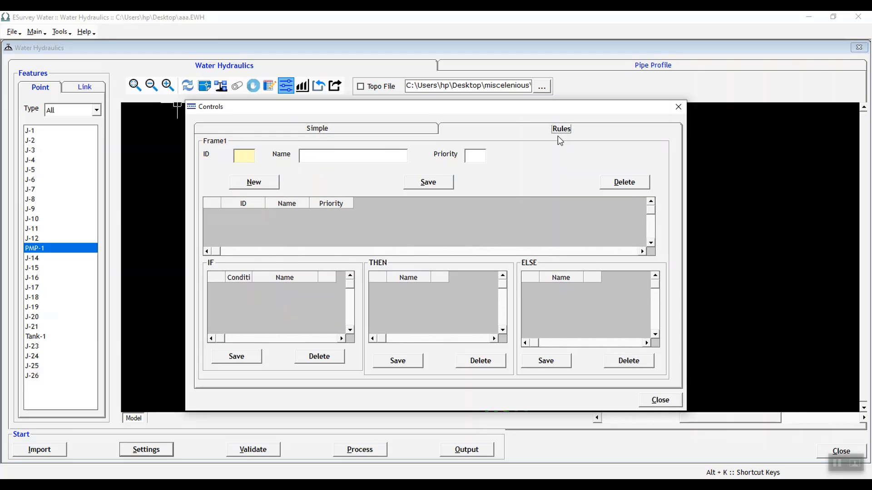
{"action": "left_click", "coordinate": [254, 182]}
{"action": "left_click", "coordinate": [331, 154]}
{"action": "type", "text": "Rule-1"}
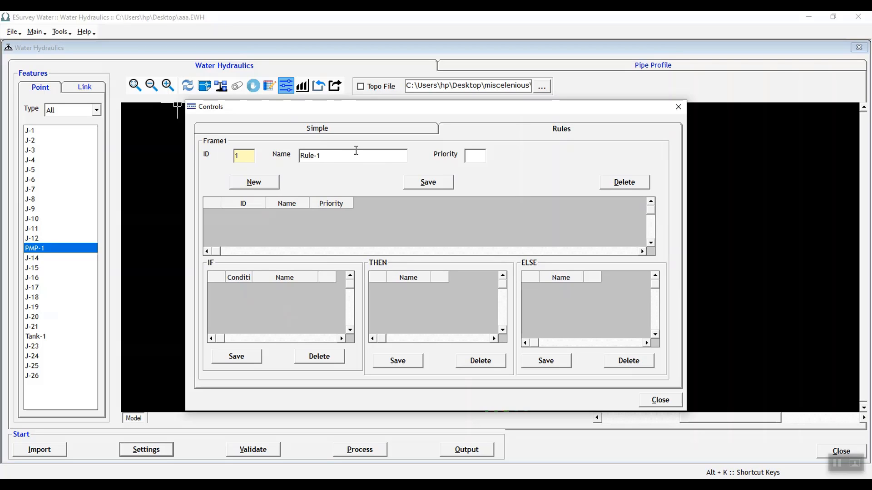
{"action": "left_click", "coordinate": [472, 158]}
{"action": "type", "text": "1"}
{"action": "left_click", "coordinate": [436, 186]}
{"action": "left_click", "coordinate": [286, 214]}
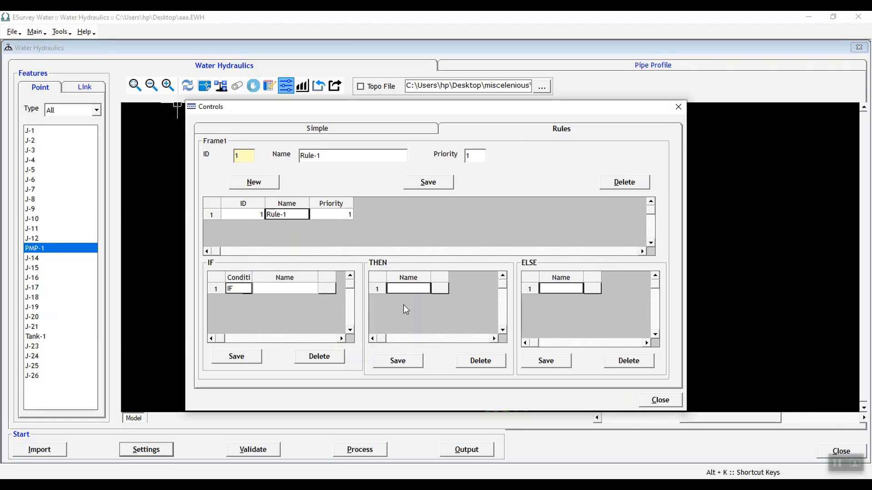
- Add Condition-1 as the first IF condition of Rule-1
{"action": "left_click", "coordinate": [328, 289]}
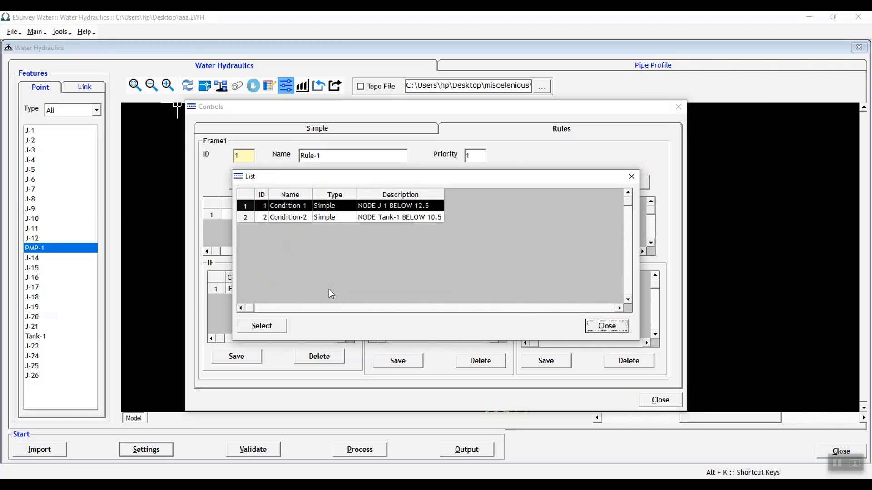
{"action": "left_click", "coordinate": [350, 206]}
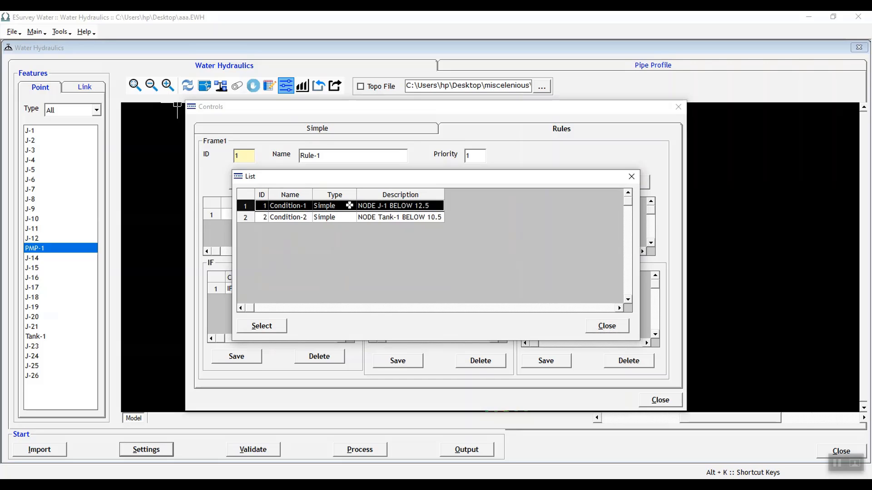
{"action": "left_click", "coordinate": [262, 327]}
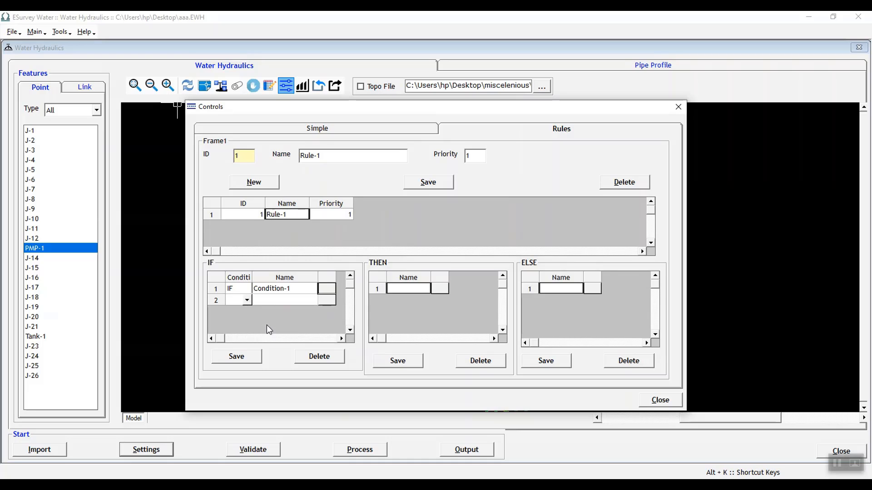
- Add Condition-2 to Rule-1 with the AND operator and save the IF conditions
{"action": "left_click", "coordinate": [247, 300]}
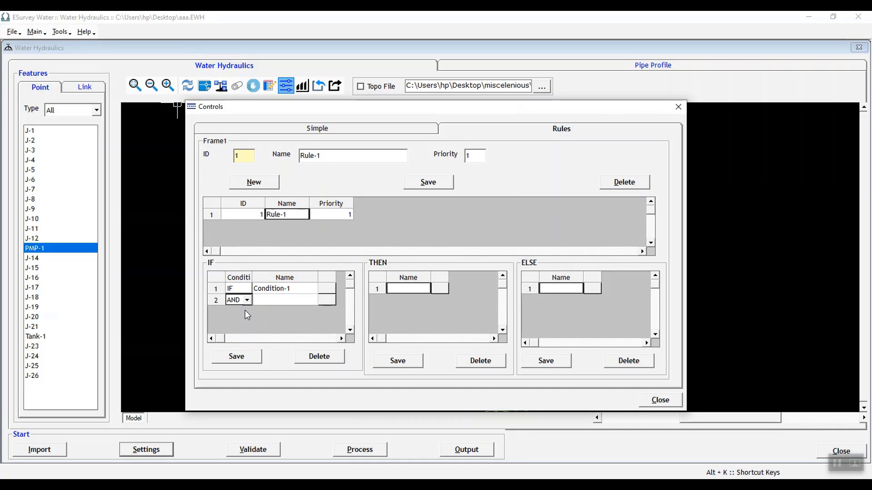
{"action": "left_click", "coordinate": [325, 300]}
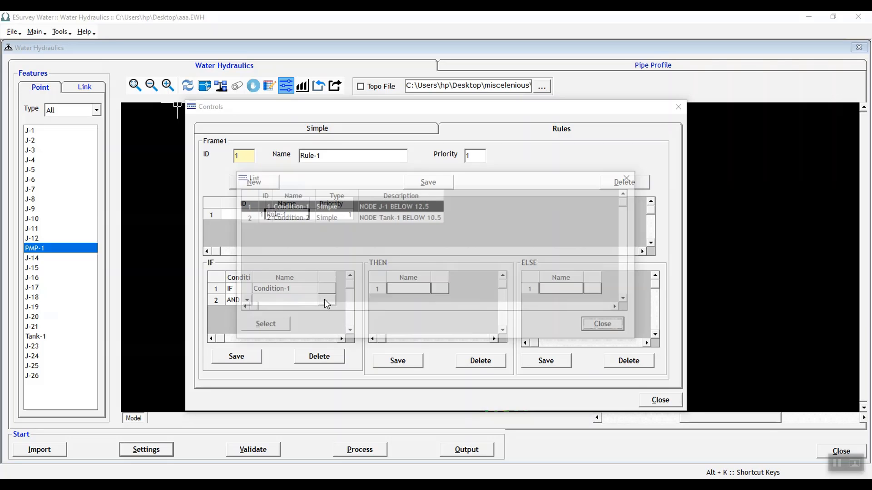
{"action": "left_click", "coordinate": [318, 219]}
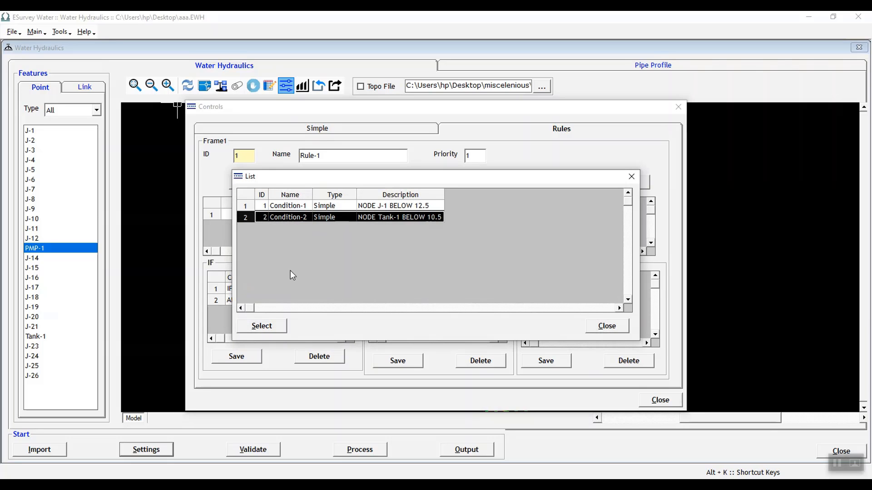
{"action": "left_click", "coordinate": [268, 326]}
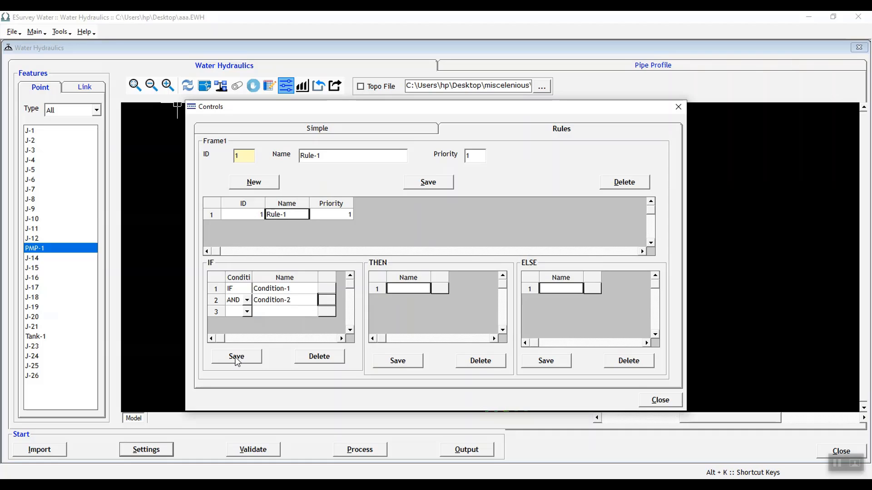
{"action": "left_click", "coordinate": [241, 356]}
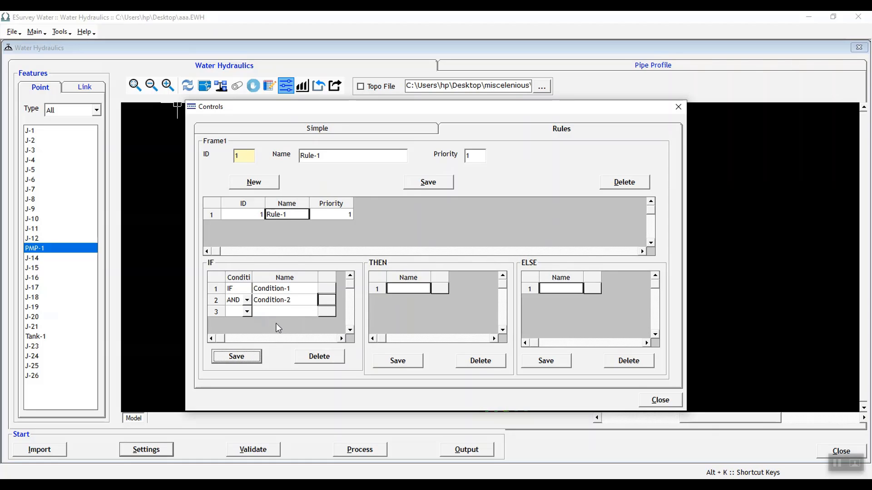
- Add Action-2 and Action-1, in that order, as the THEN actions of Rule-1
{"action": "left_click", "coordinate": [441, 288]}
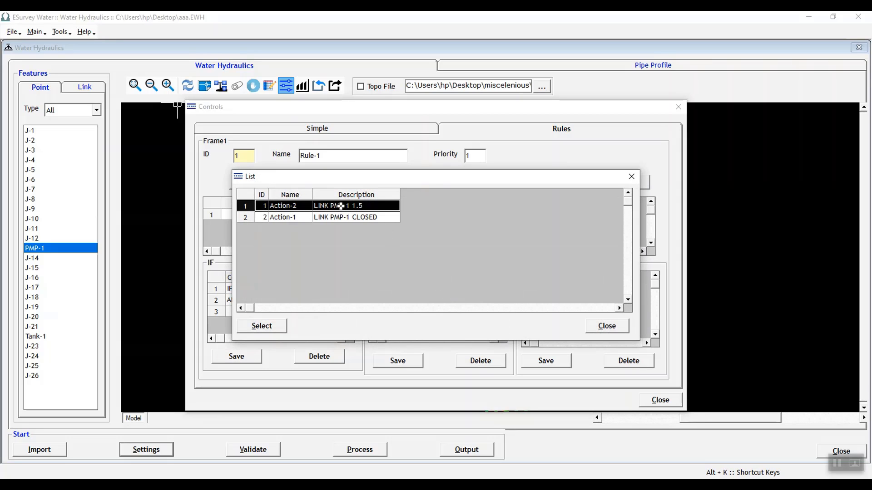
{"action": "left_click", "coordinate": [276, 328]}
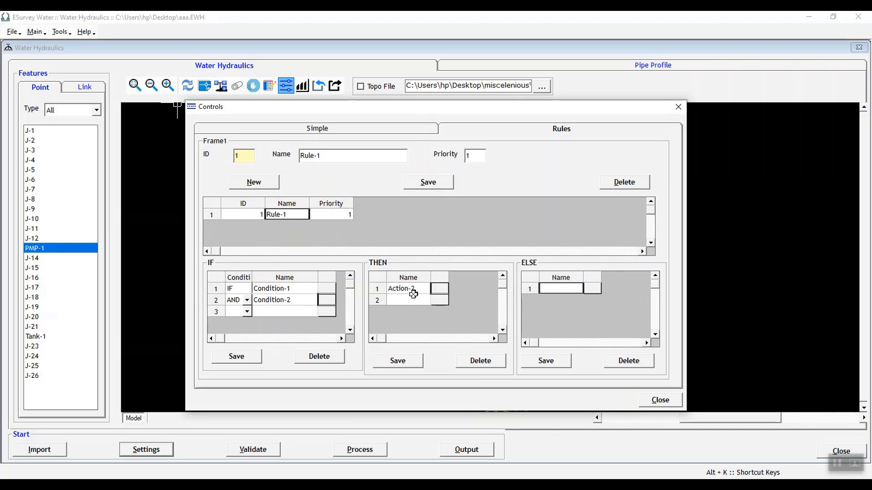
{"action": "left_click", "coordinate": [439, 304]}
{"action": "left_click", "coordinate": [366, 217]}
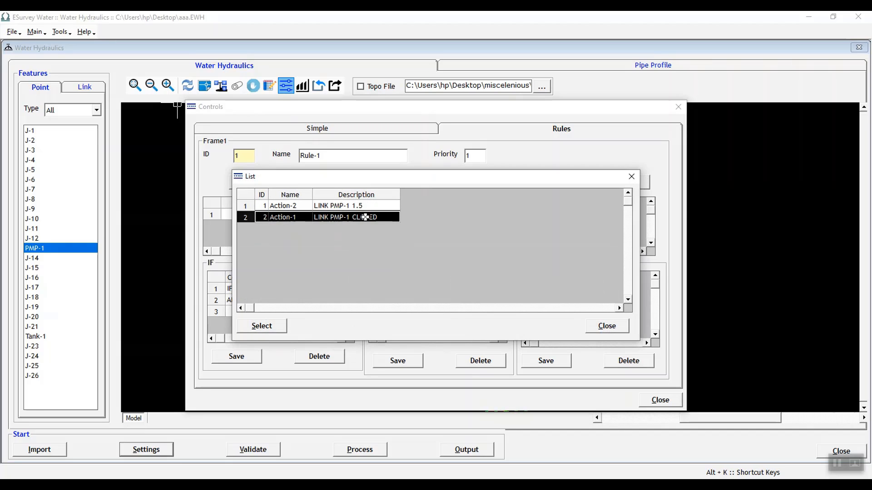
{"action": "left_click", "coordinate": [275, 325]}
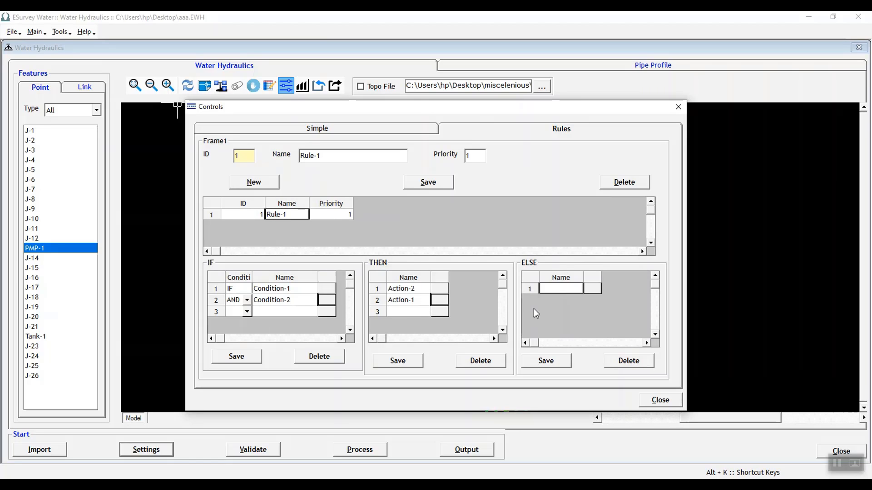
- Save the THEN actions of Rule-1 and add Action-1 as its first ELSE action
{"action": "left_click", "coordinate": [394, 361]}
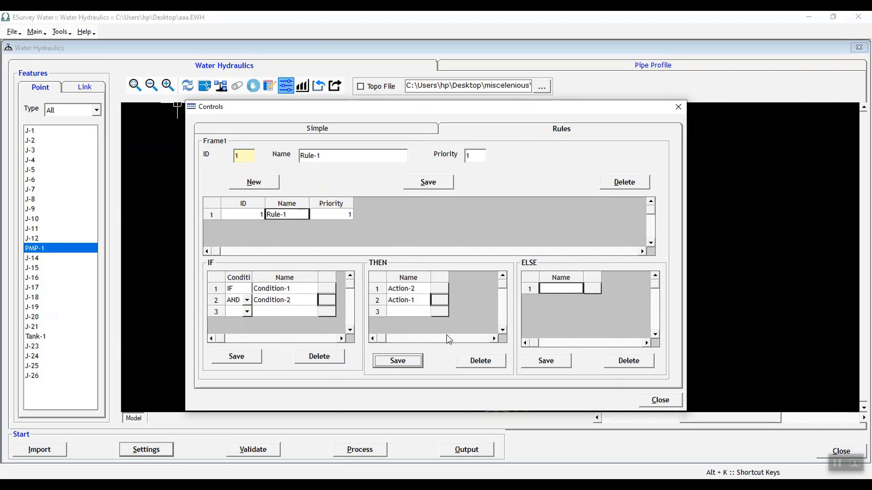
{"action": "left_click", "coordinate": [593, 288]}
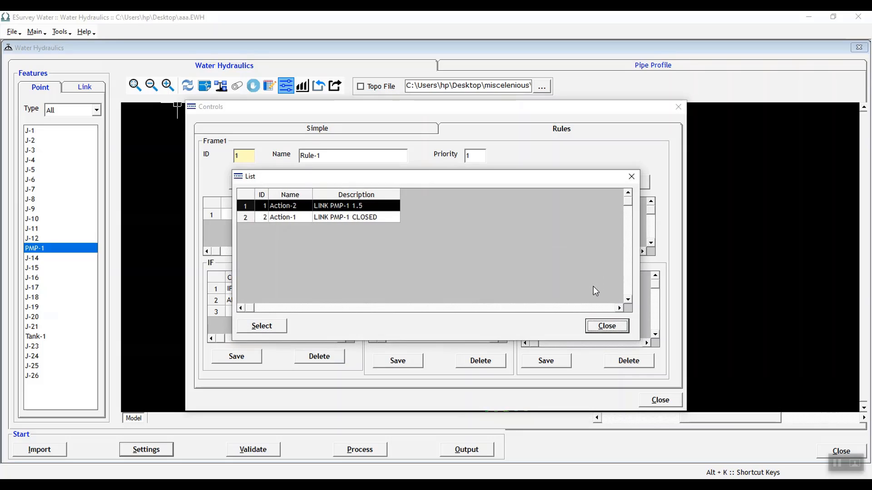
{"action": "left_click", "coordinate": [353, 221]}
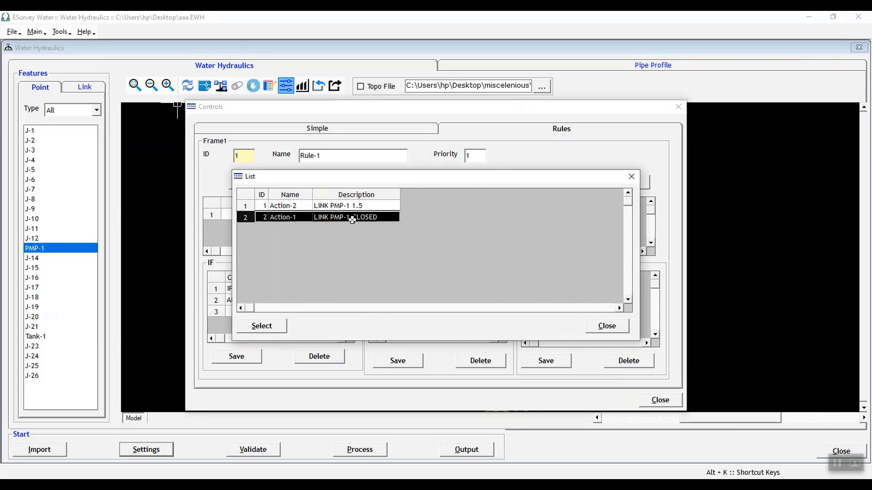
{"action": "left_click", "coordinate": [263, 325]}
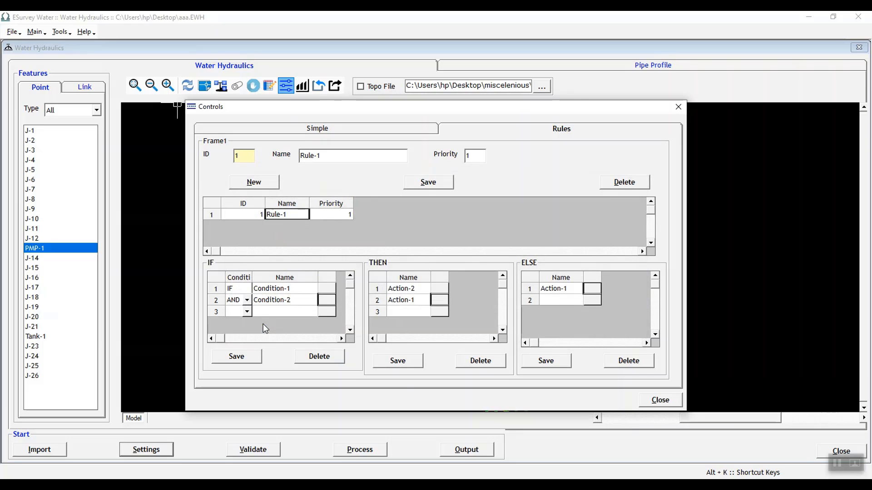
- Add Action-2 as the second ELSE action of Rule-1 and save the ELSE actions
{"action": "left_click", "coordinate": [593, 301]}
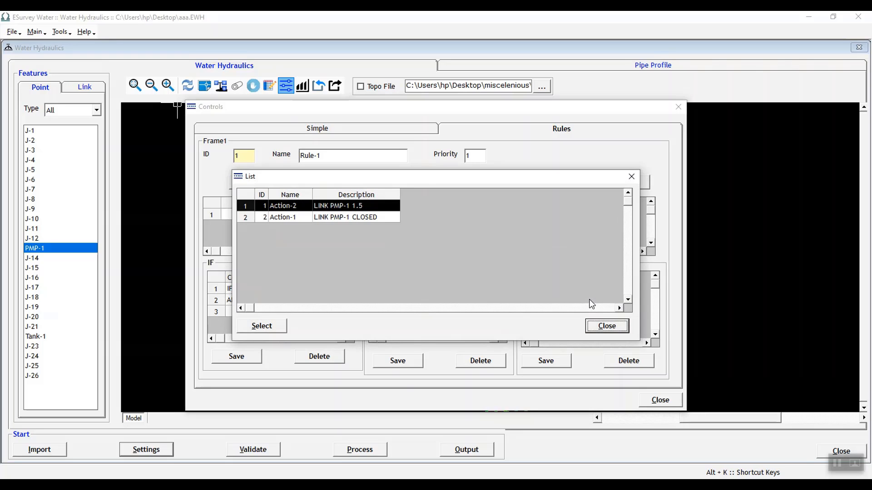
{"action": "left_click", "coordinate": [265, 326]}
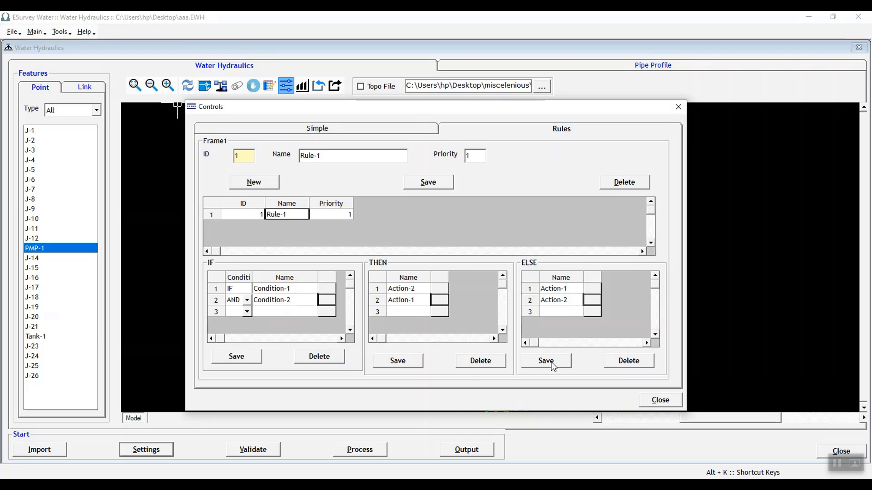
{"action": "left_click", "coordinate": [552, 364]}
- Delete Action-2 from the ELSE actions of Rule-1 and close the controls dialog
{"action": "left_click", "coordinate": [571, 302]}
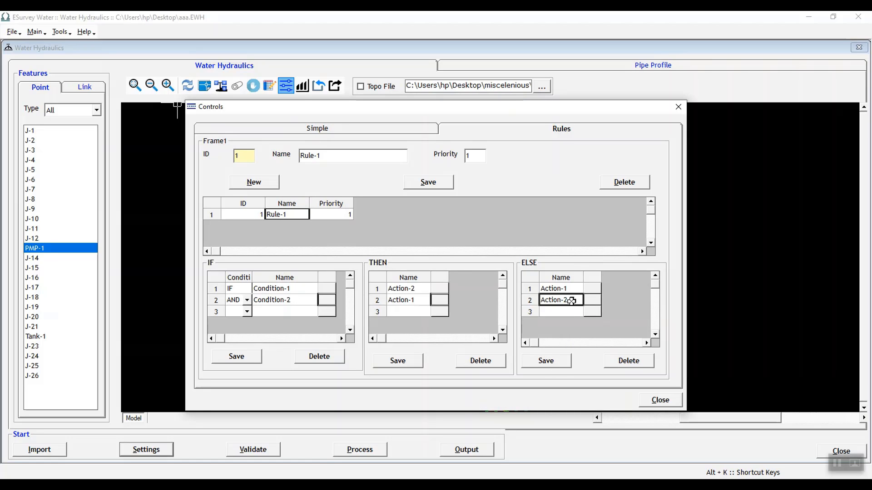
{"action": "left_click", "coordinate": [629, 361]}
{"action": "left_click", "coordinate": [457, 288]}
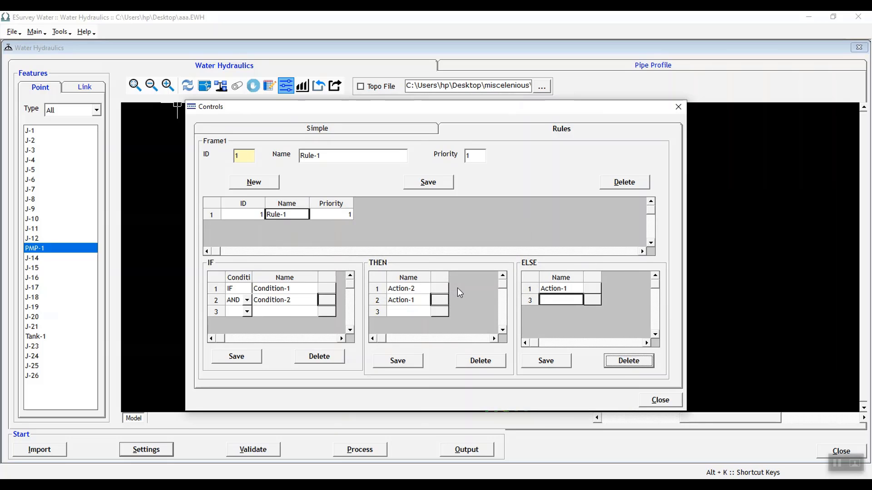
{"action": "key", "text": "Escape"}
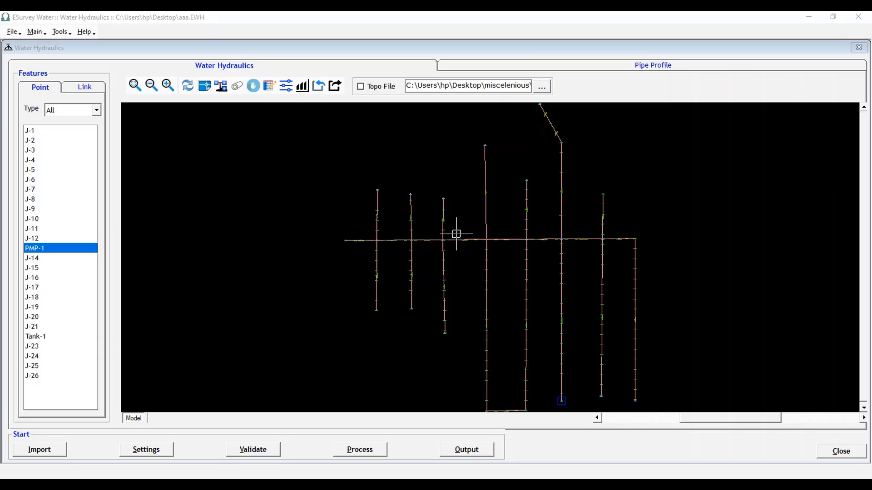
- Open the properties of junction J-16 and look through its source quality settings and its demand, head and pressure results
{"action": "left_click", "coordinate": [41, 278]}
{"action": "right_click", "coordinate": [41, 279]}
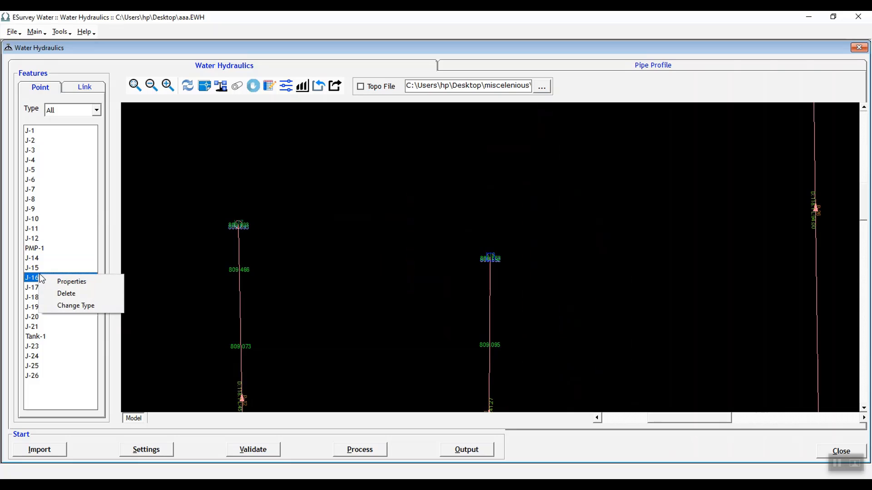
{"action": "left_click", "coordinate": [69, 282]}
{"action": "scroll", "coordinate": [449, 245], "scroll_direction": "down", "scroll_amount": 1}
{"action": "scroll", "coordinate": [449, 245], "scroll_direction": "down", "scroll_amount": 4}
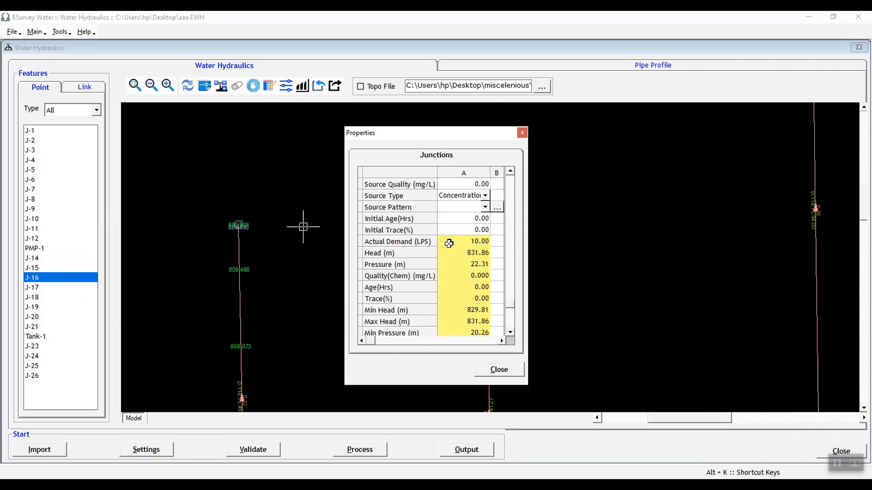
{"action": "scroll", "coordinate": [452, 210], "scroll_direction": "up", "scroll_amount": 5}
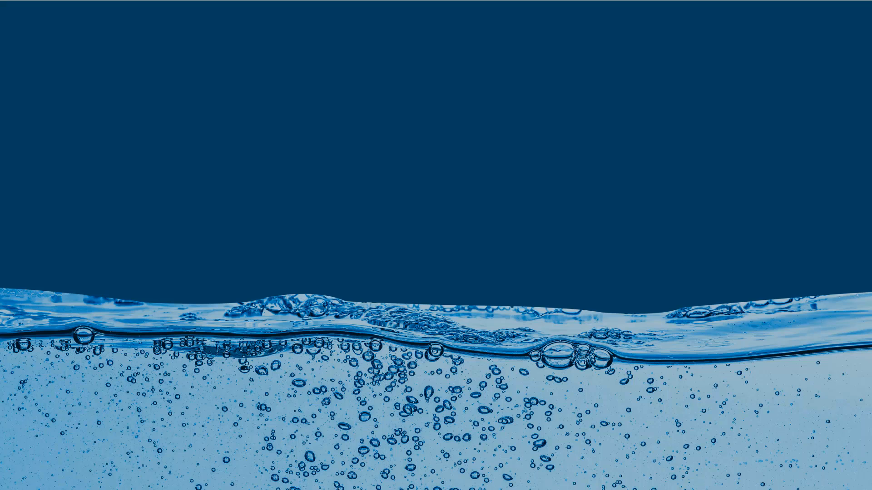